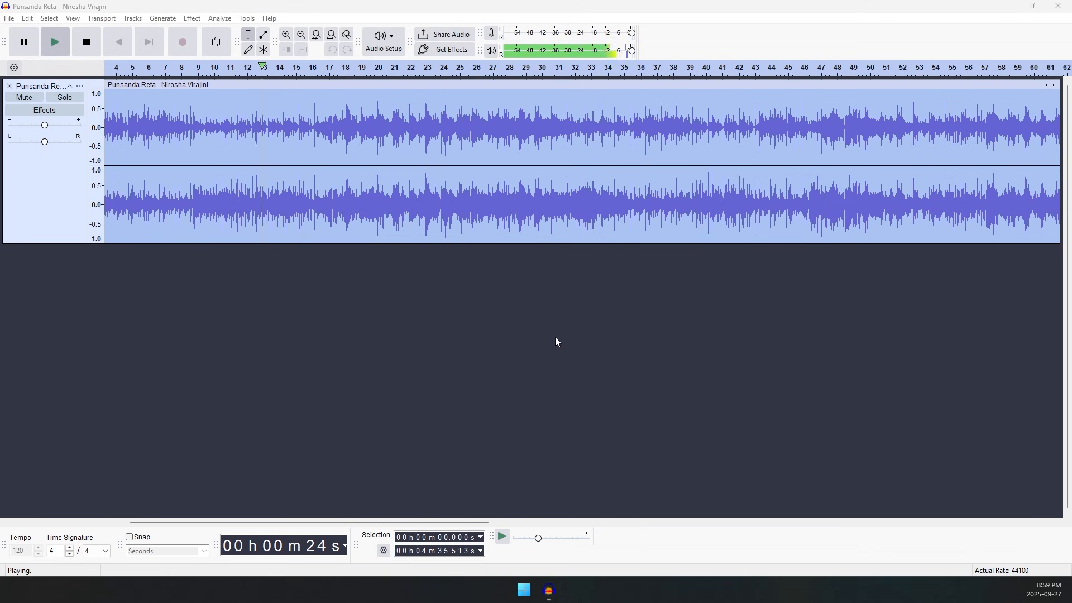
- Play the song from several points around the 30-second mark to find where the intro should be cut
key(ctrl+a)
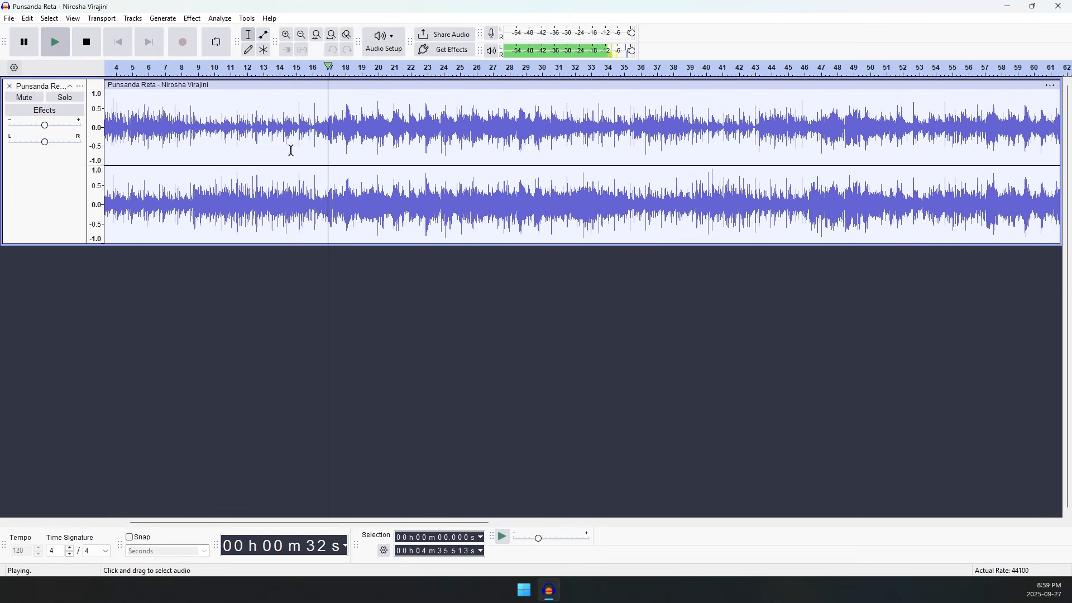
key(space)
click(309, 149)
key(space)
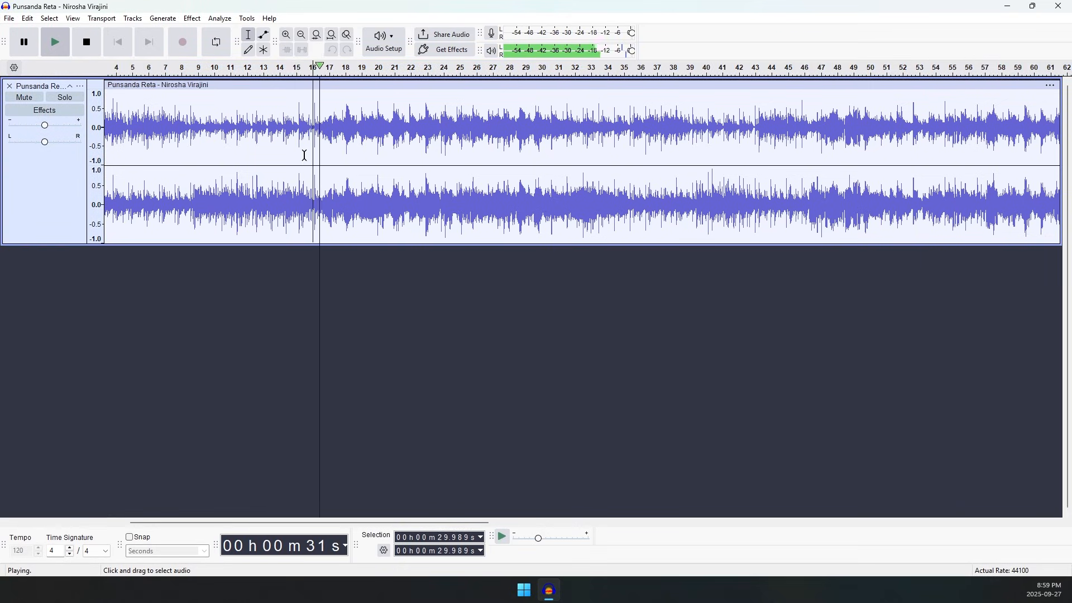
key(space)
click(319, 170)
key(space)
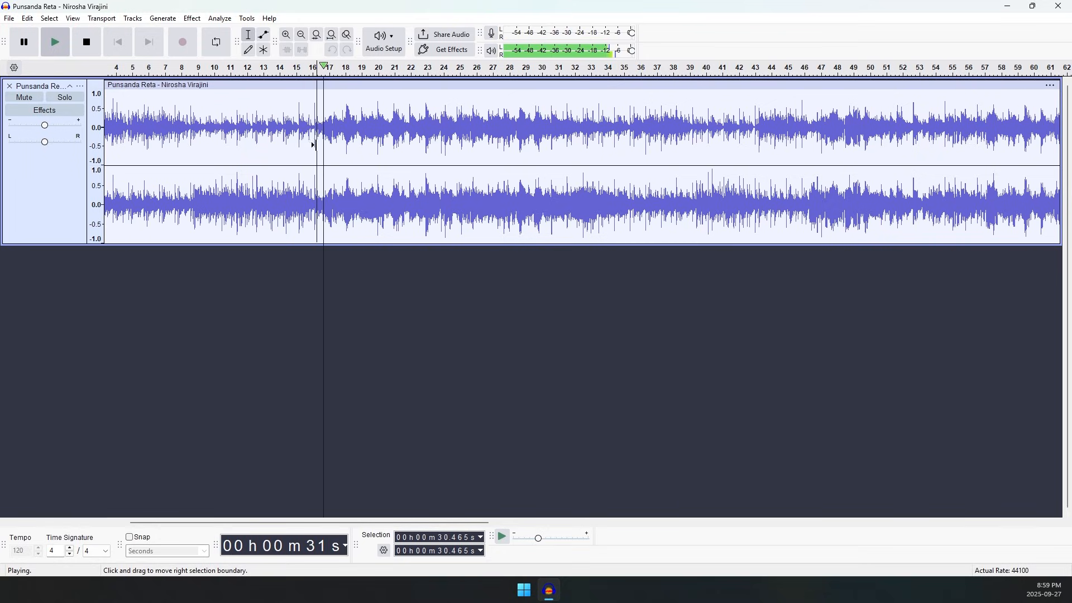
key(space)
click(322, 153)
key(space)
key(space)
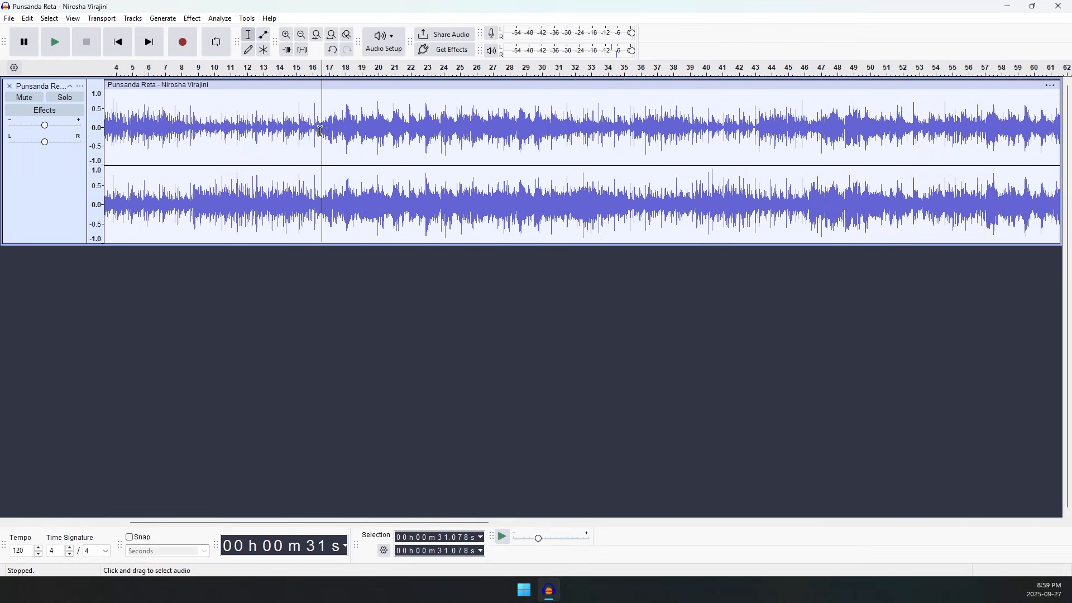
click(313, 128)
key(space)
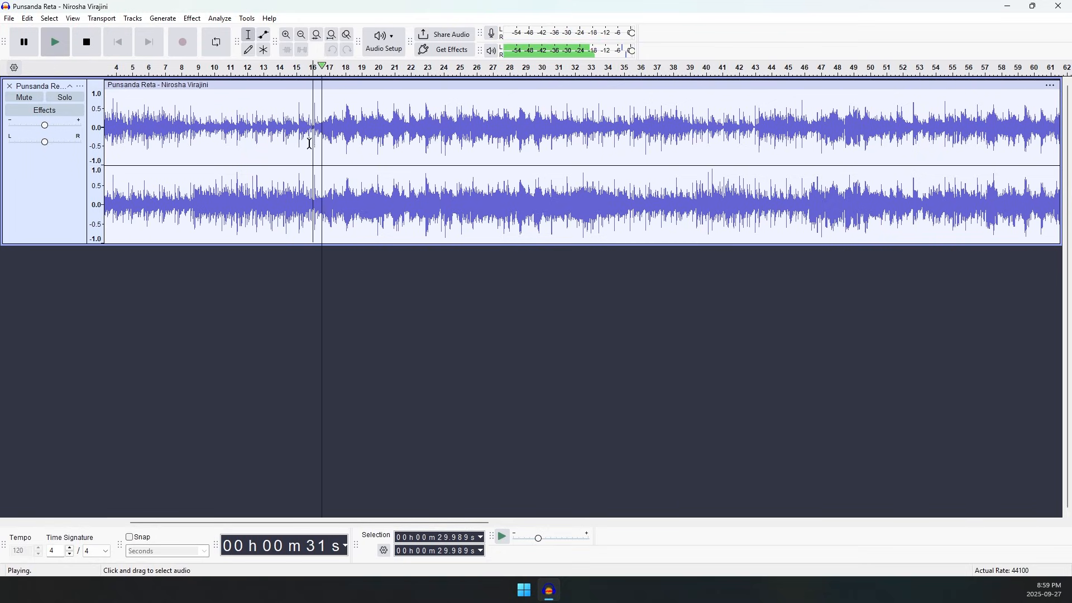
- Delete about the first 30 seconds of the track and play the remaining audio from its start
key(space)
drag(315, 129, 78, 133)
key(Delete)
double_click(549, 139)
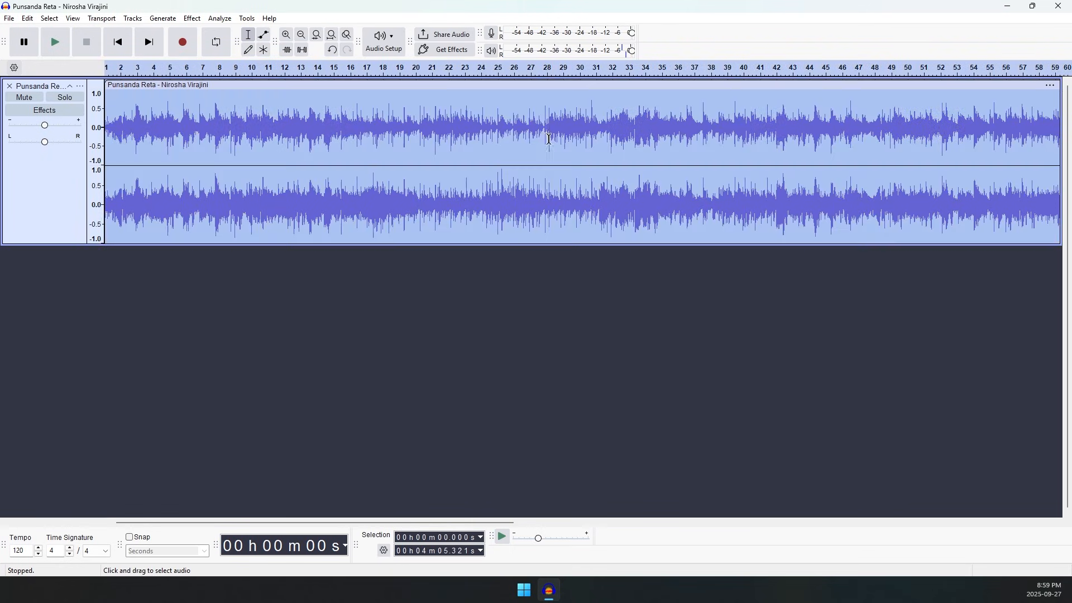
key(space)
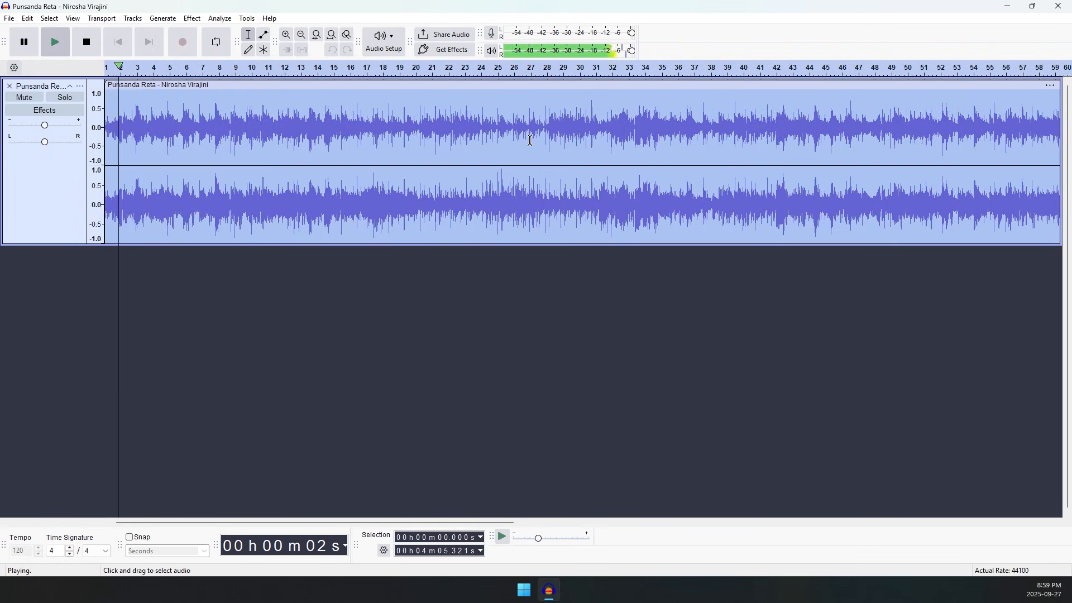
key(space)
- Duplicate the trimmed track and mute the copy
key(ctrl+d)
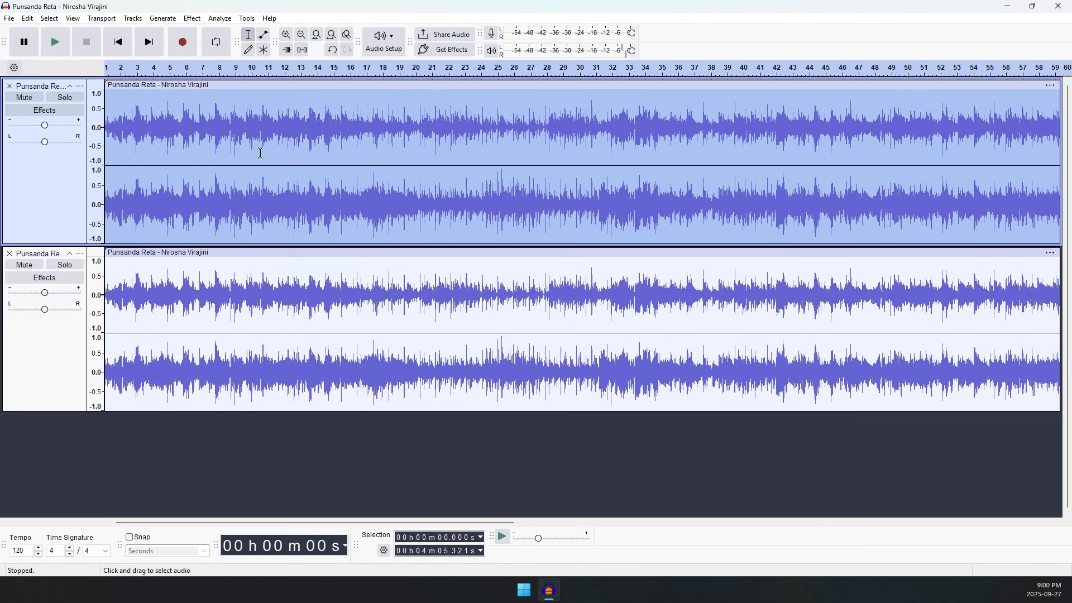
click(192, 19)
click(24, 265)
- Preview the Change Pitch effect at -13% on the original track
click(192, 19)
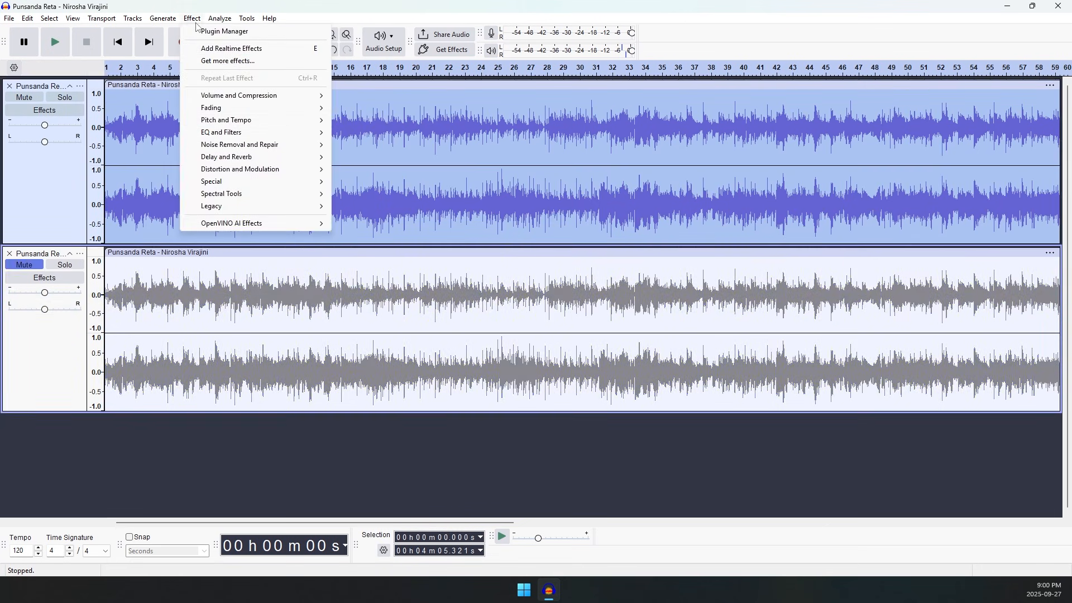
click(363, 120)
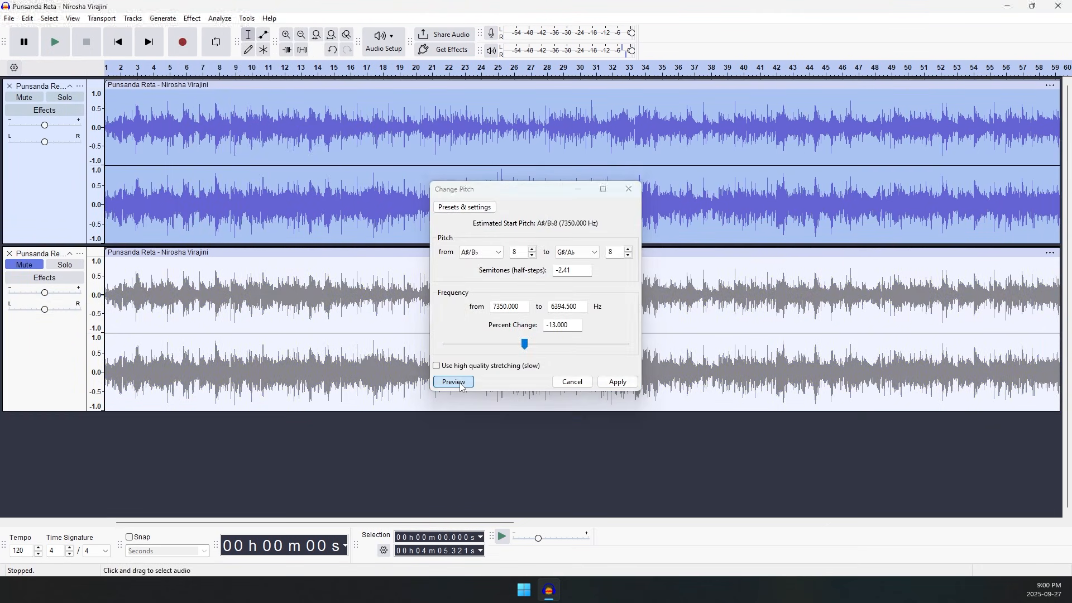
click(453, 382)
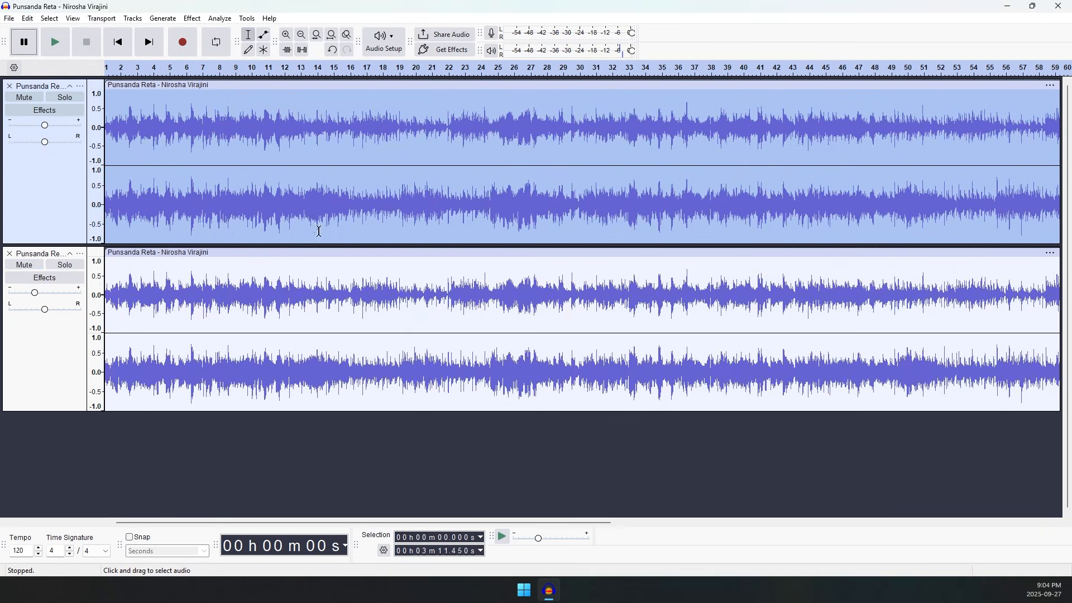
- Play the processed two-track mix, and export the entire project to the desktop as the MP3 file punsada.mp3
key(space)
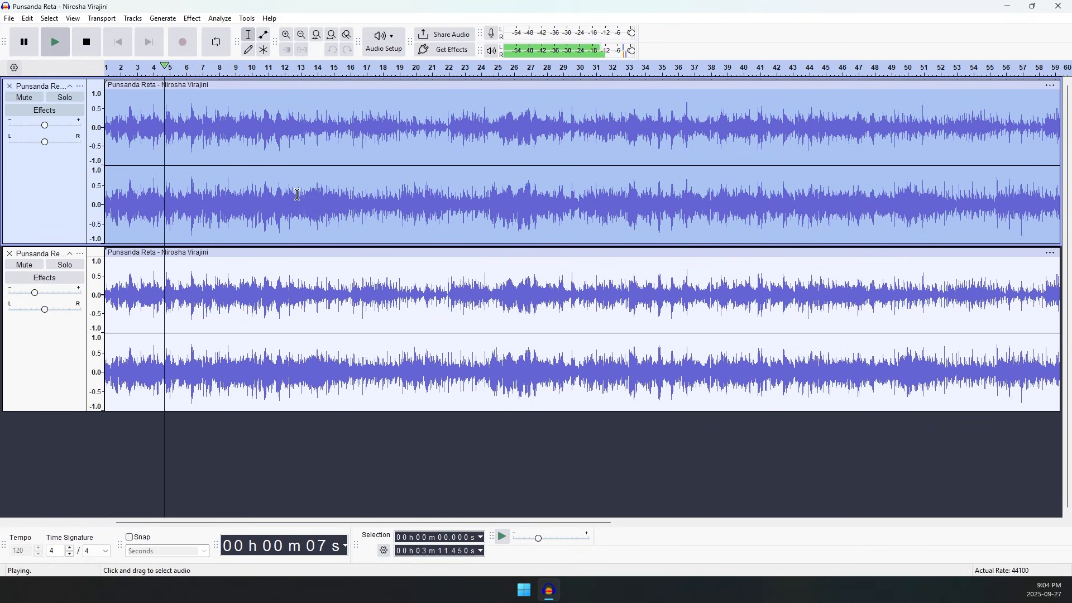
key(space)
click(9, 18)
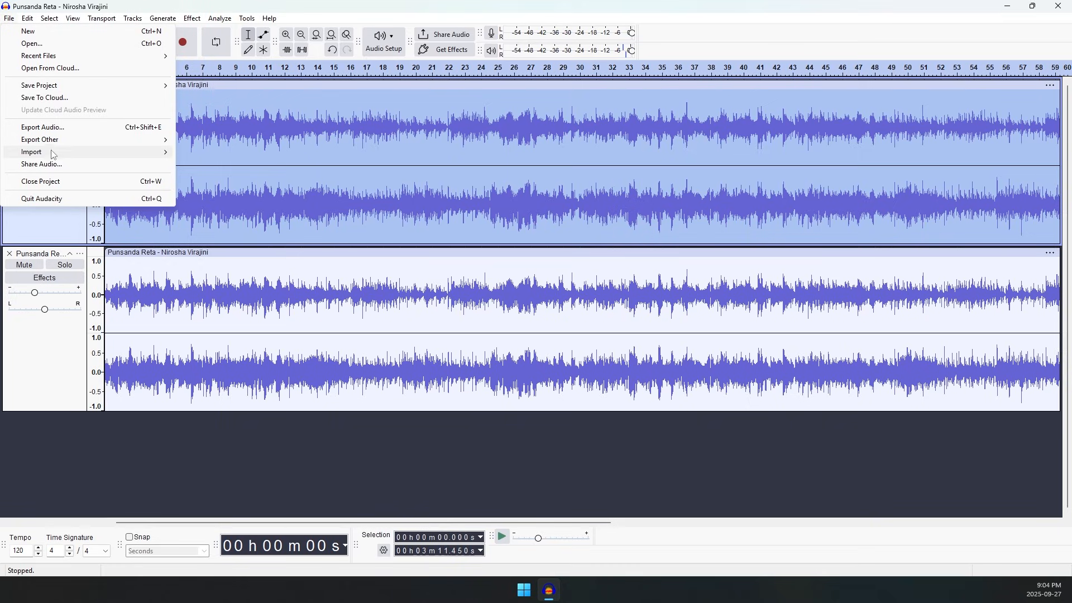
click(56, 128)
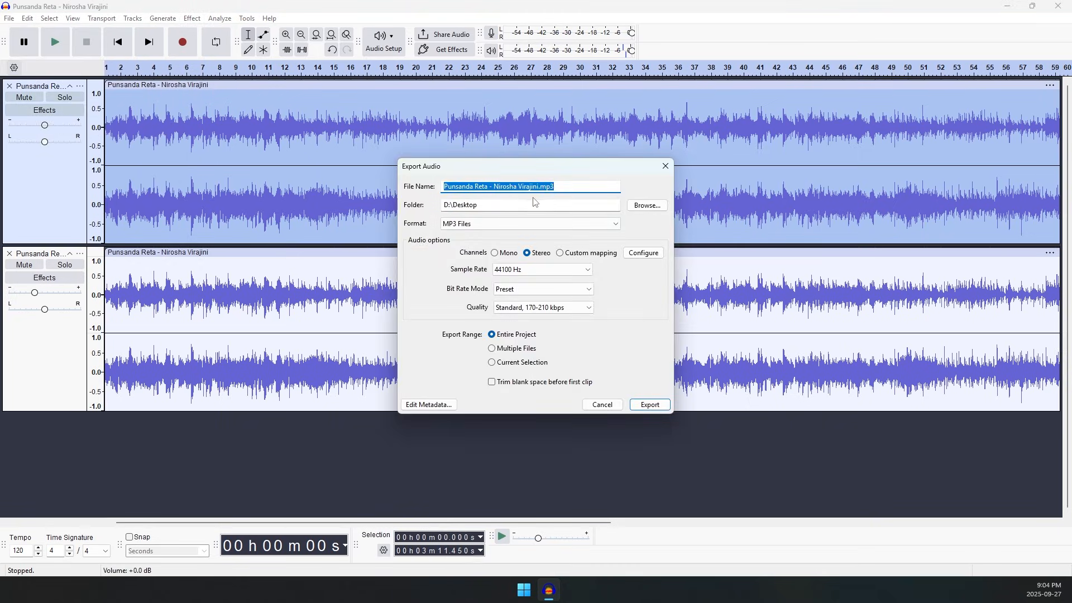
text(pun)
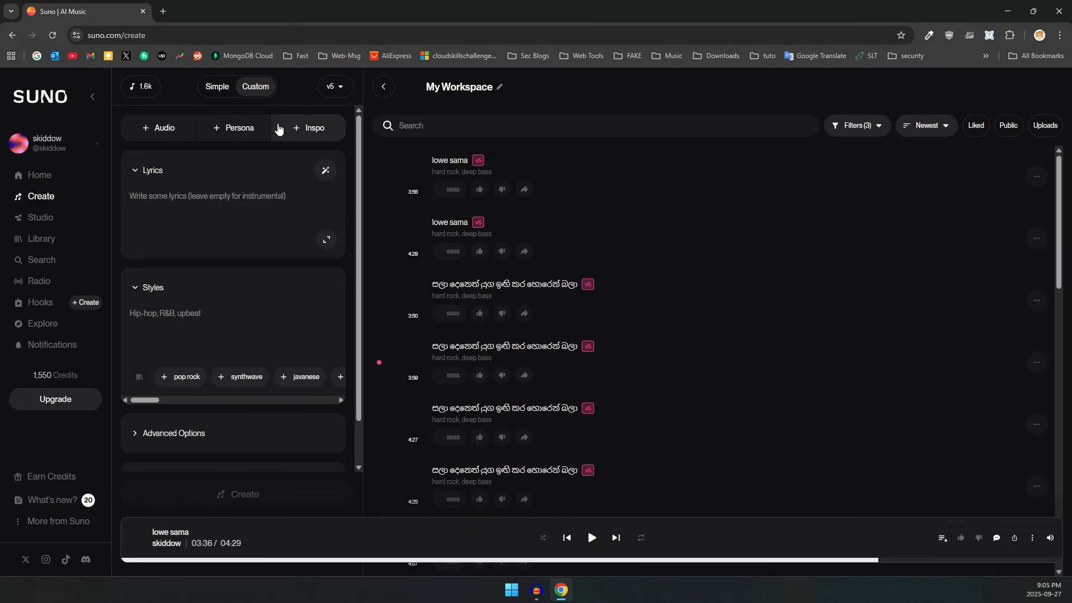
- Switch to Suno and load punsada.mp3 from the Desktop folder as an audio upload
click(168, 130)
click(160, 158)
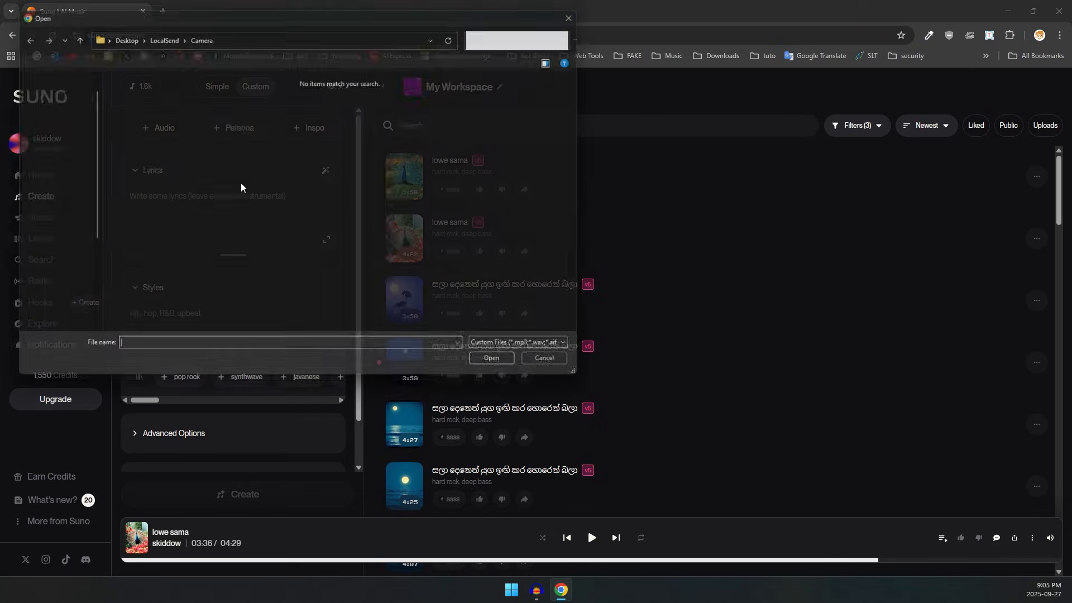
click(47, 128)
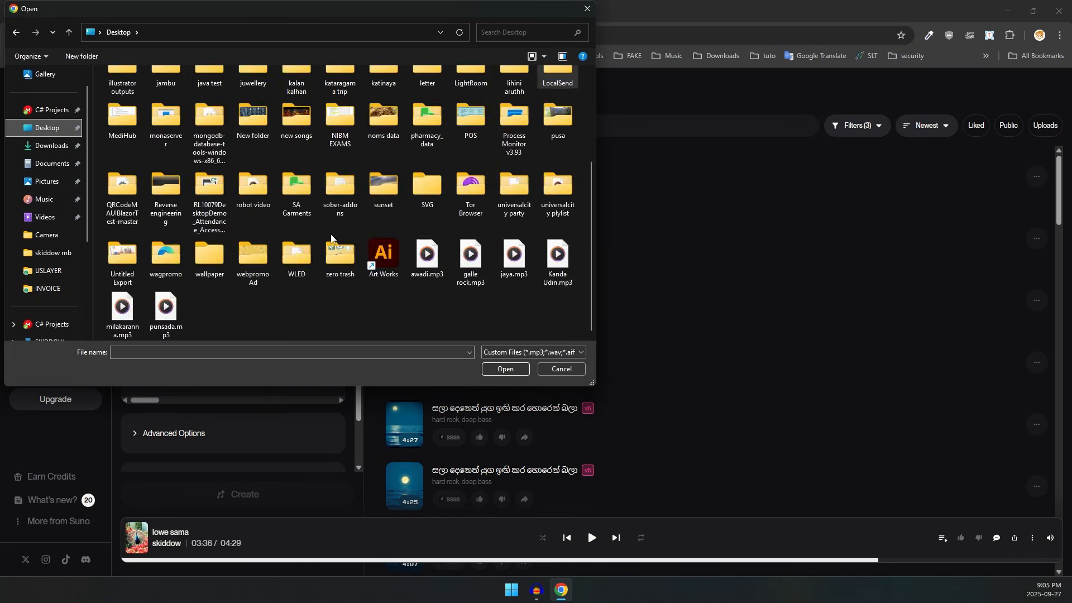
double_click(178, 314)
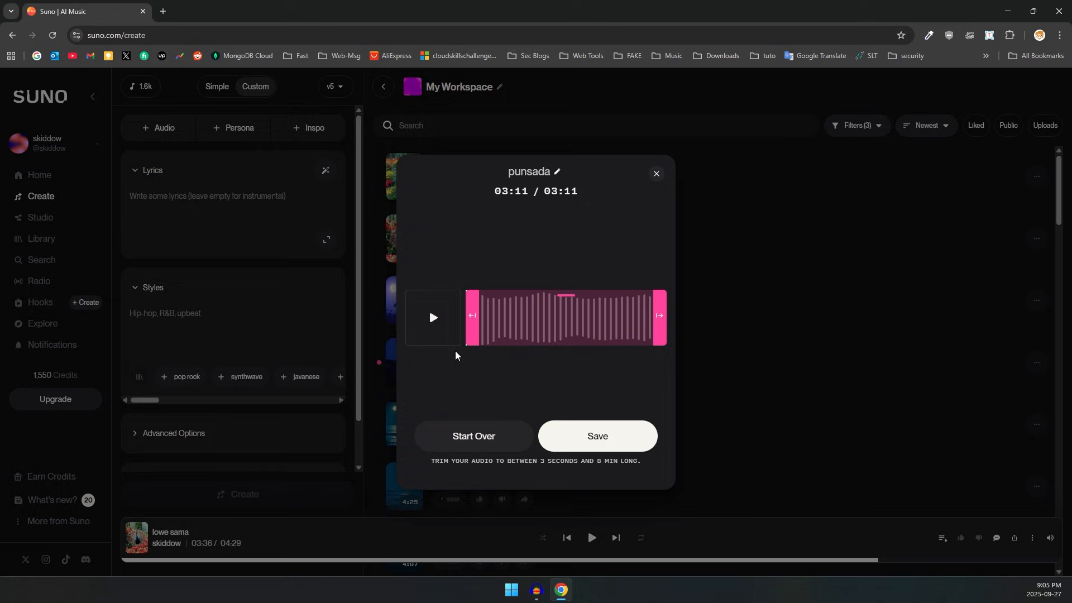
- Play the uploaded punsada clip, save it at full length, and continue with the Save to Library option
click(438, 341)
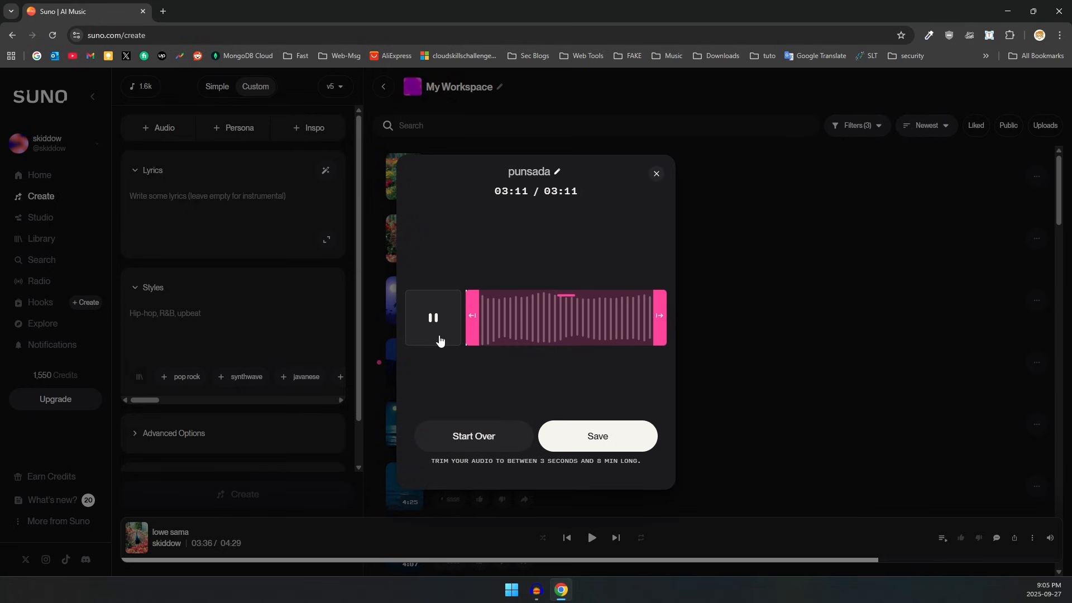
click(601, 440)
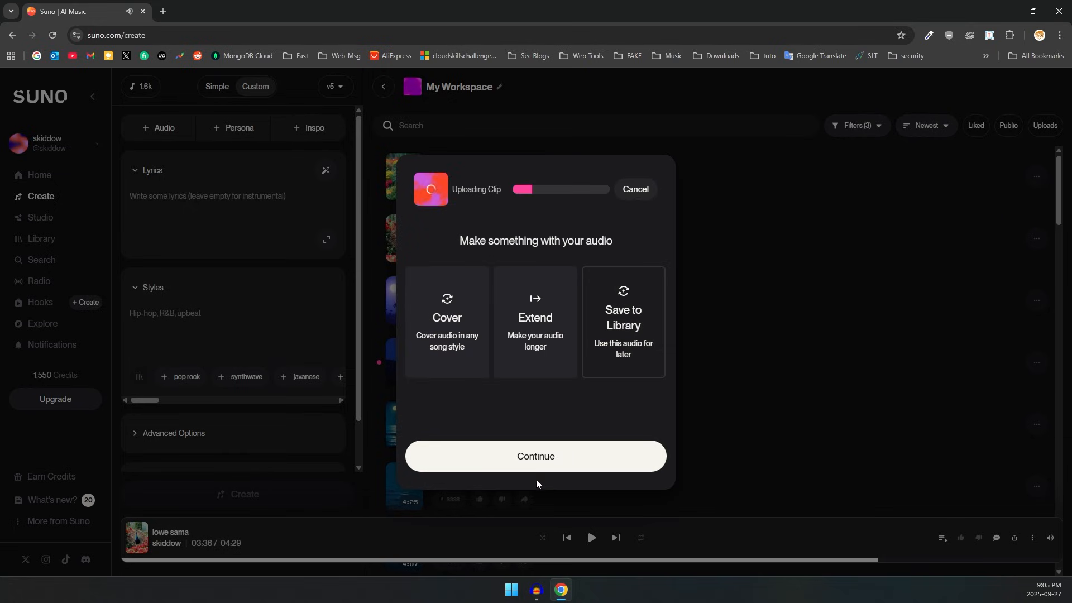
click(548, 455)
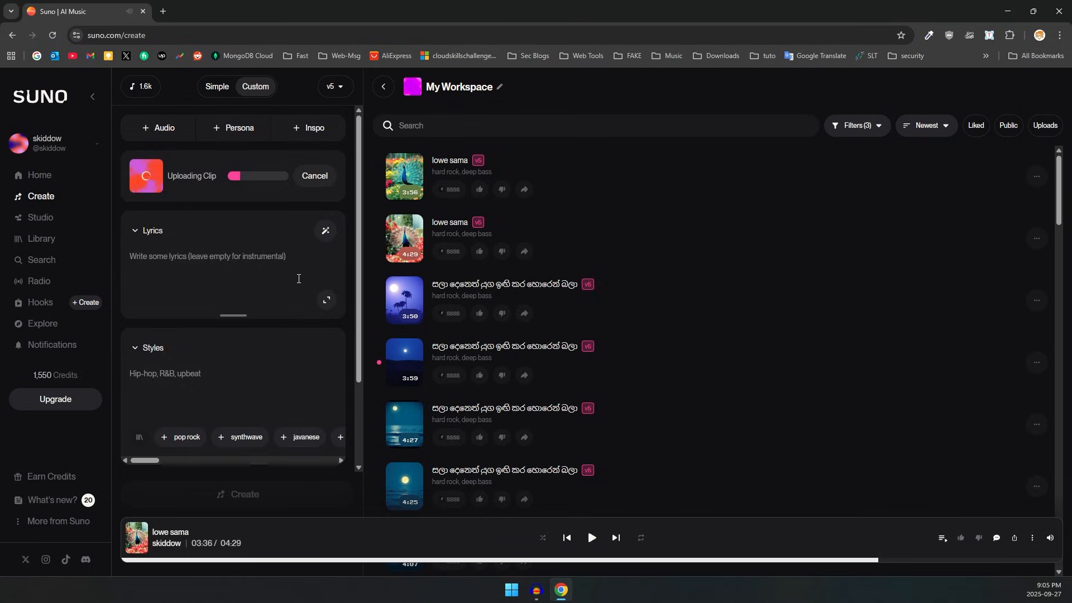
- Create a persona named punsada based on the uploaded punsada song
click(223, 133)
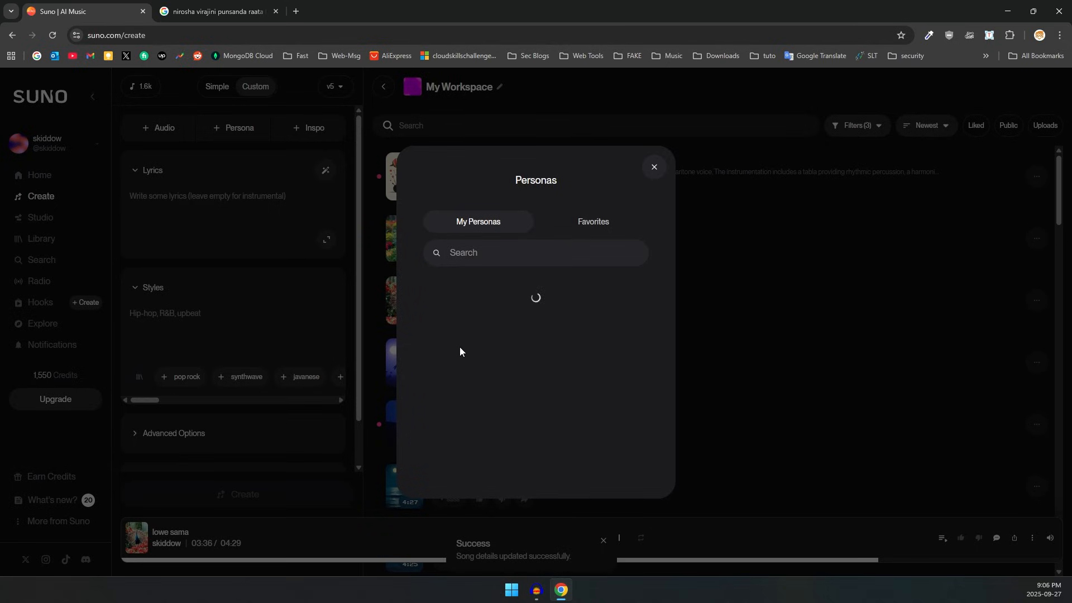
click(491, 304)
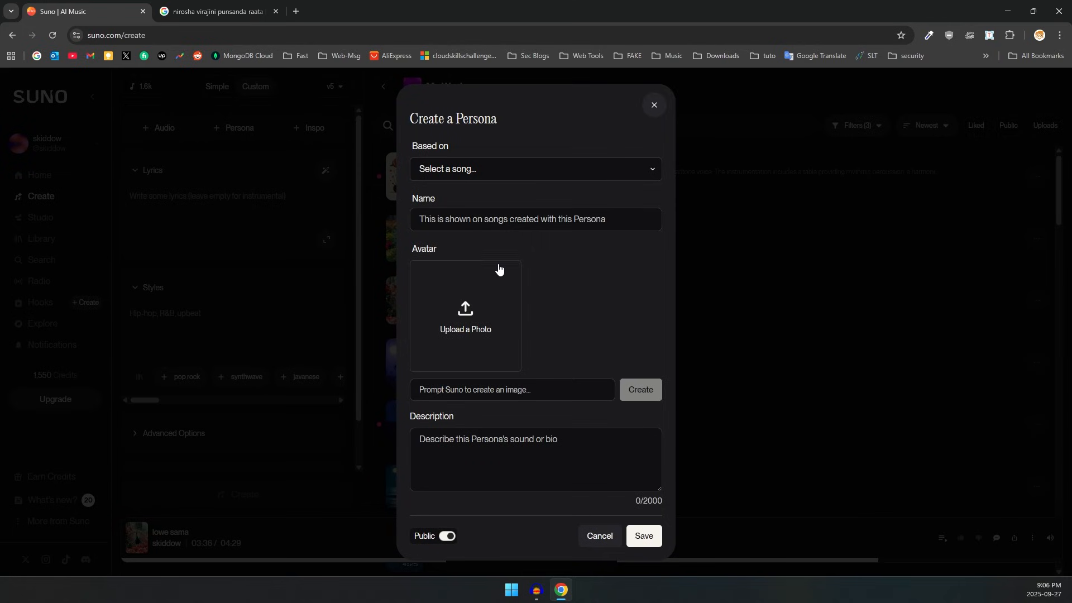
click(462, 171)
click(493, 248)
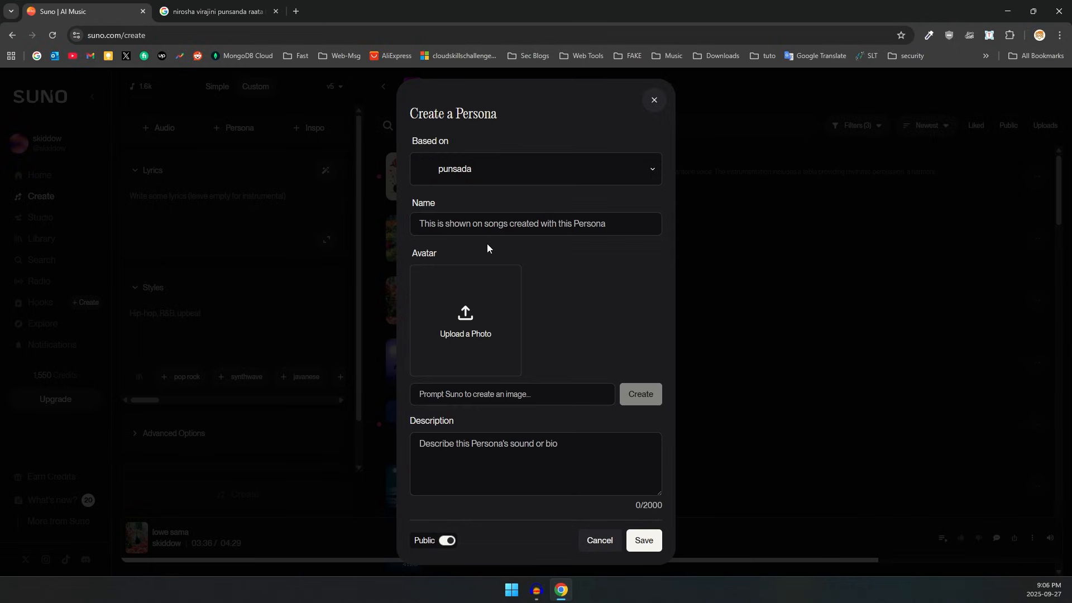
text(pun)
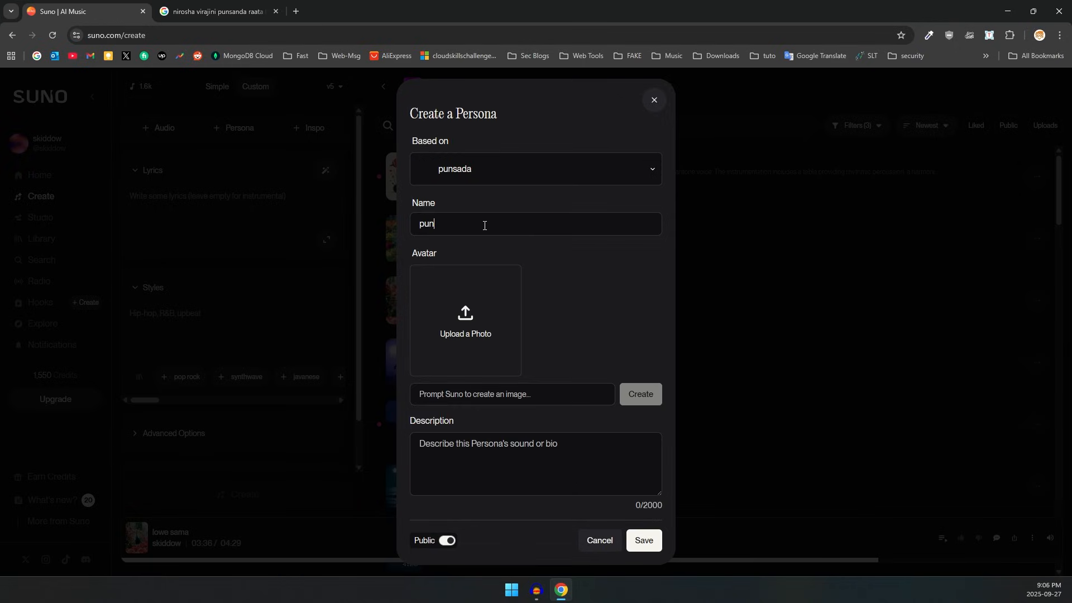
text(sada)
click(646, 543)
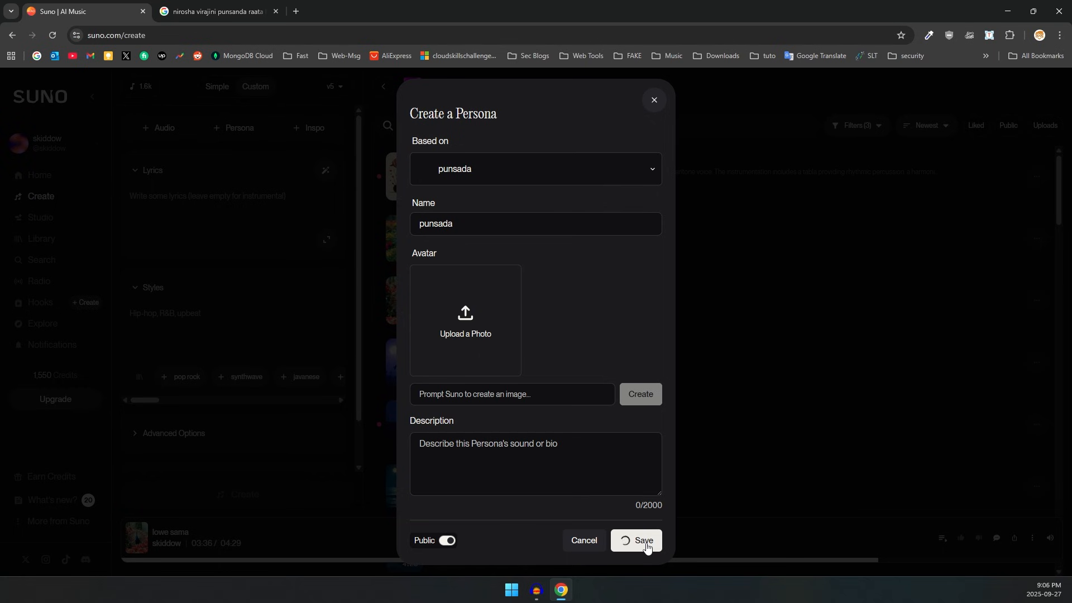
- Apply the punsada persona to the new song and clear its prefilled style description
scroll(569, 325, down, 3)
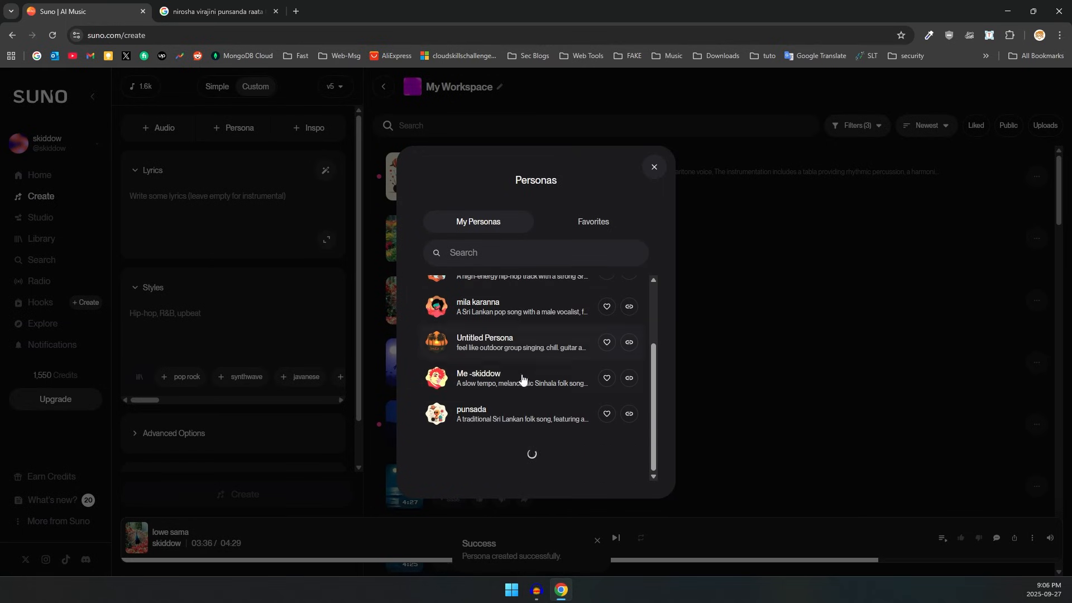
click(491, 422)
click(226, 399)
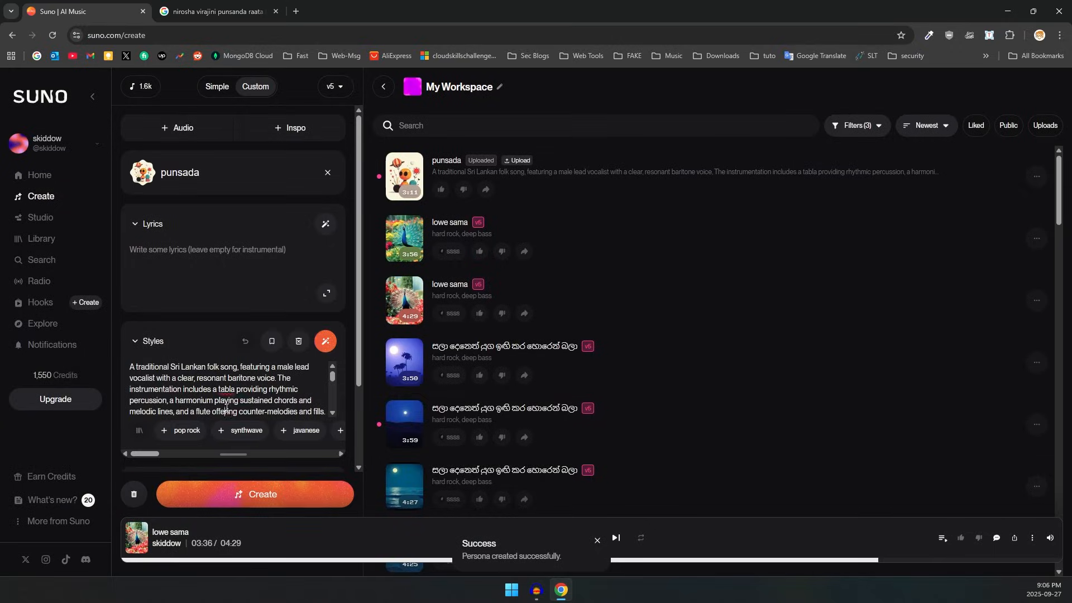
key(ctrl+a)
key(BackSpace)
- Paste the copied Sinhala lyrics into the new song and set its style to "hard rock, deep bass"
click(211, 256)
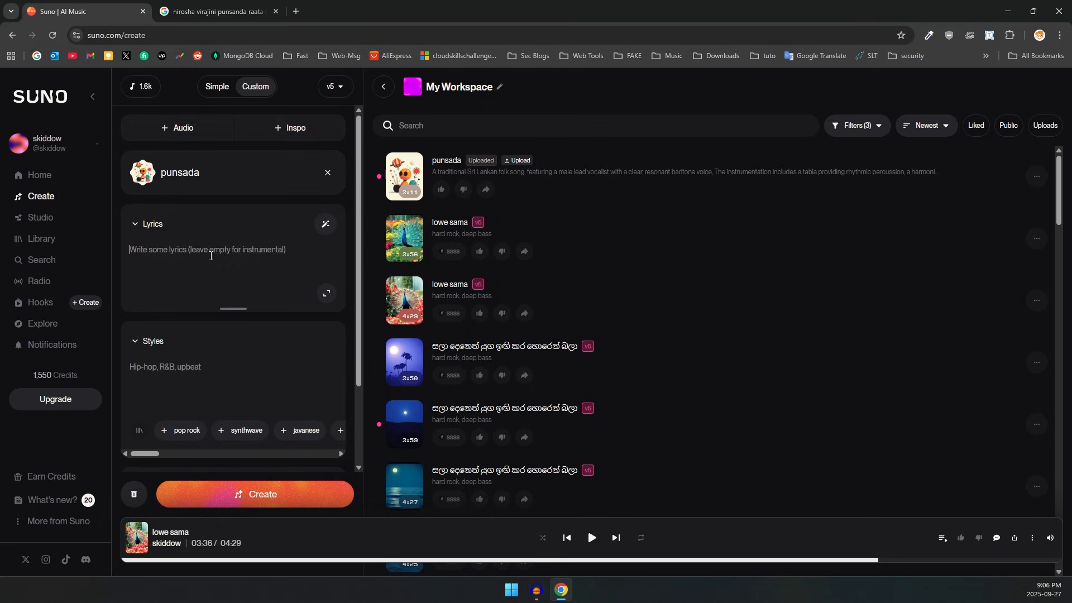
key(ctrl+v)
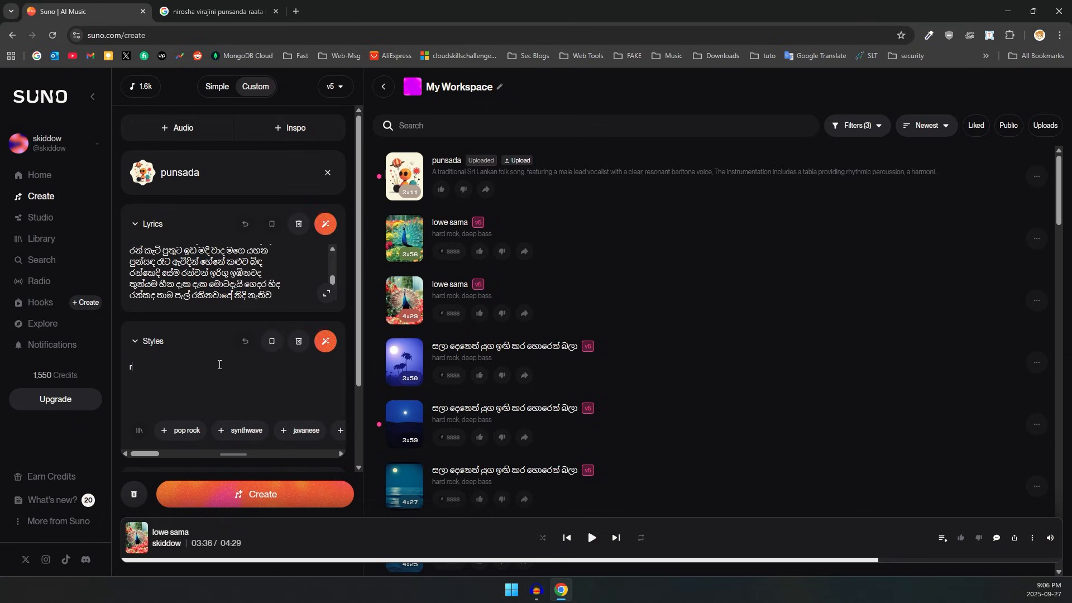
text(hard rock, deep bass)
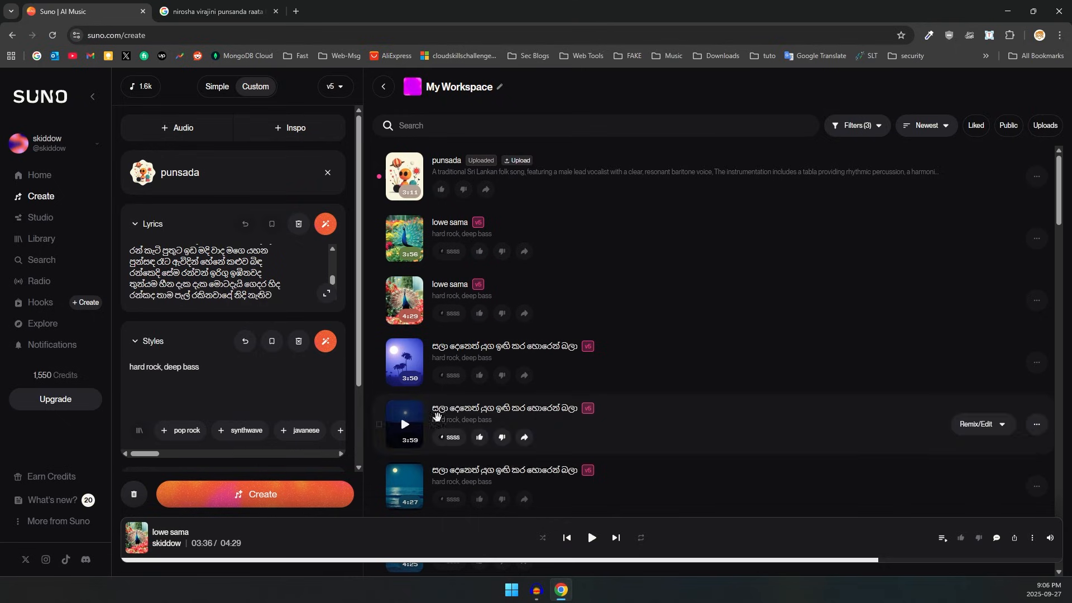
- Set the song's vocal gender to Male in the advanced options
scroll(438, 412, down, 1)
scroll(225, 416, down, 2)
click(219, 385)
scroll(216, 381, down, 2)
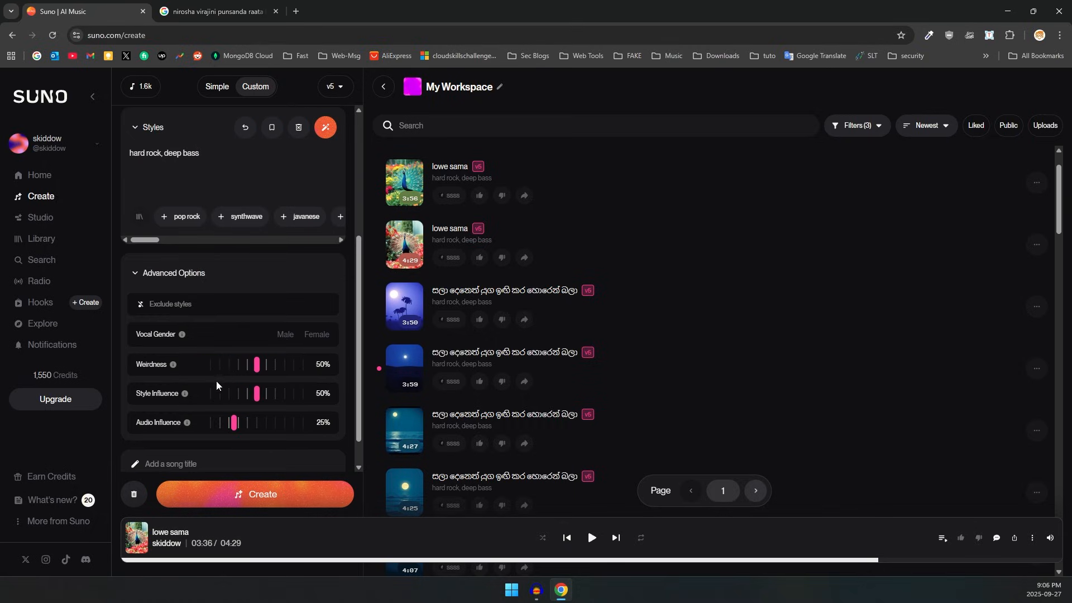
click(281, 342)
scroll(216, 372, down, 1)
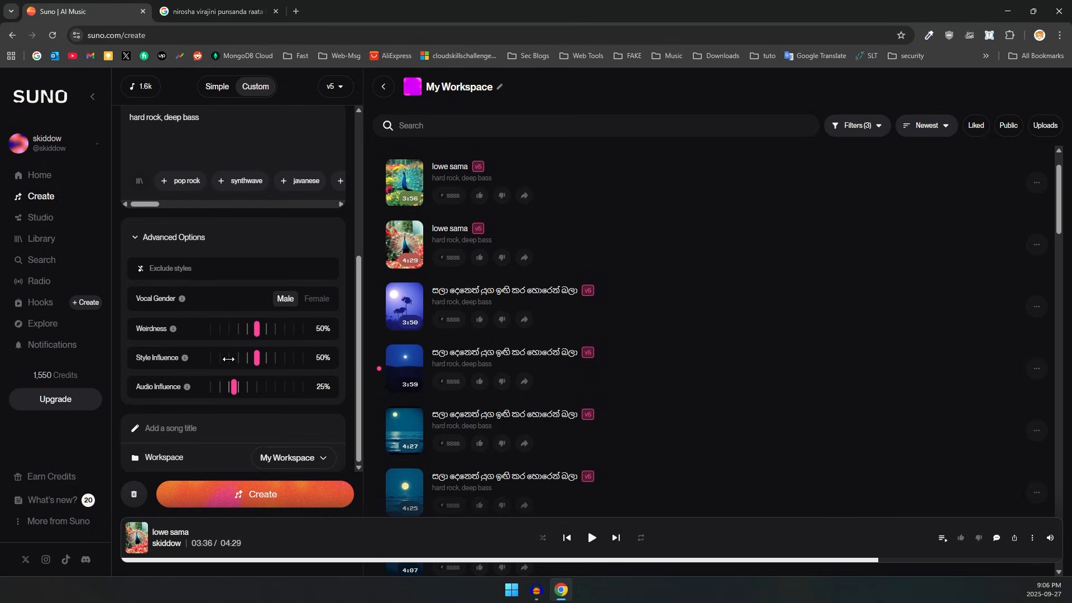
- Set Style Influence to 82% and Audio Influence to 58%, and generate the song
drag(248, 359, 281, 358)
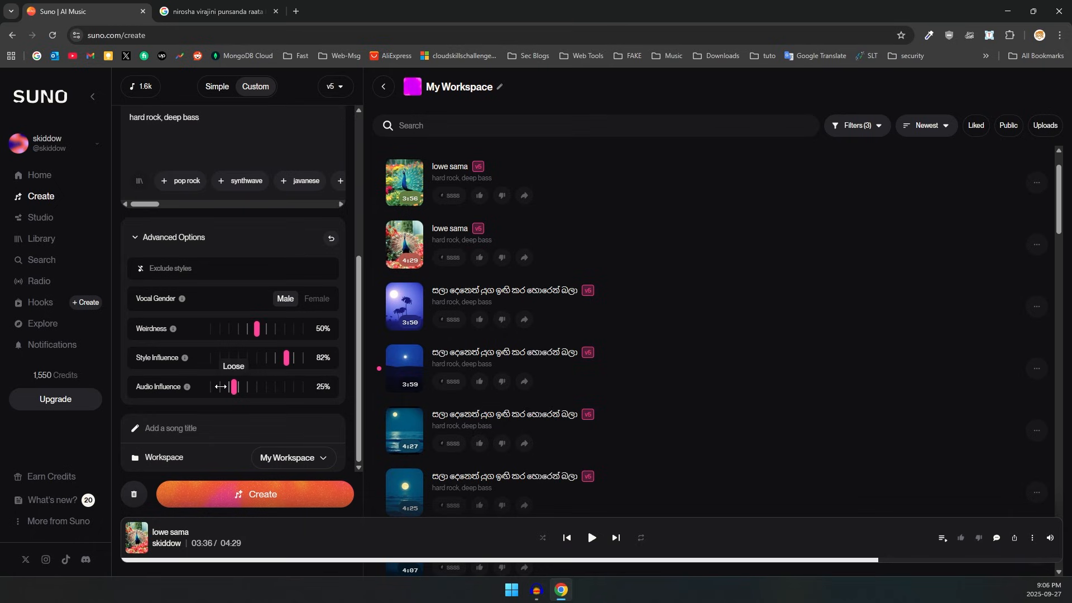
drag(231, 388, 252, 387)
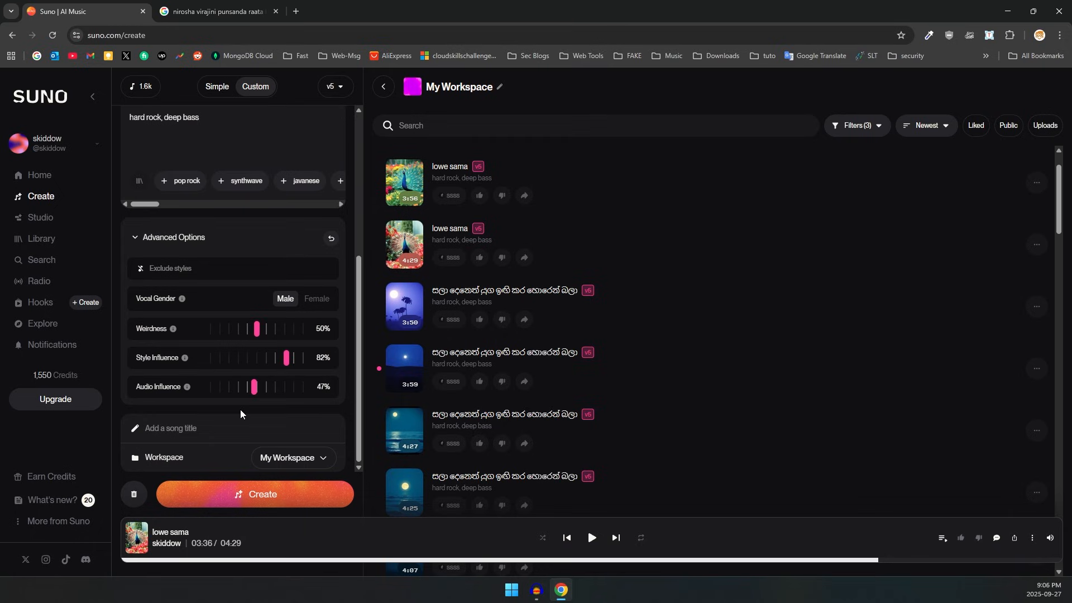
drag(258, 388, 268, 391)
click(283, 499)
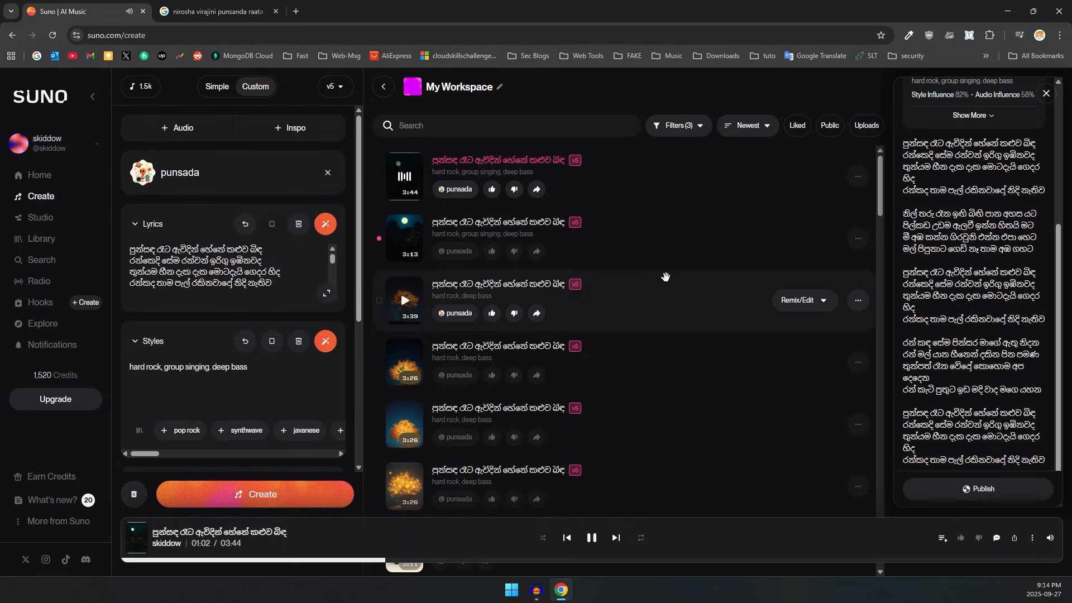
- Pause playback of the newest generated song in the workspace
click(410, 190)
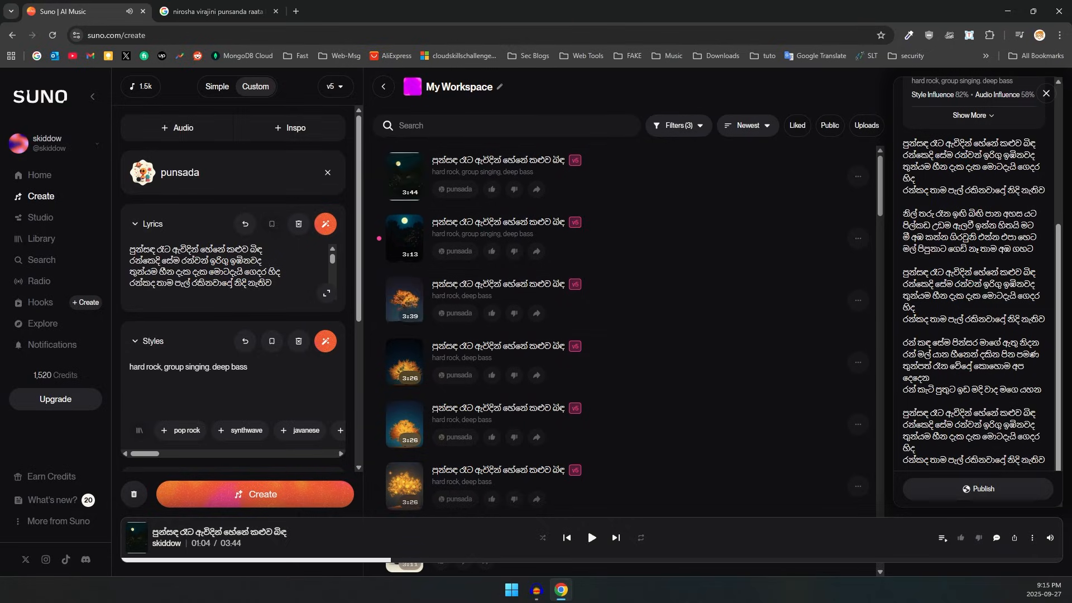